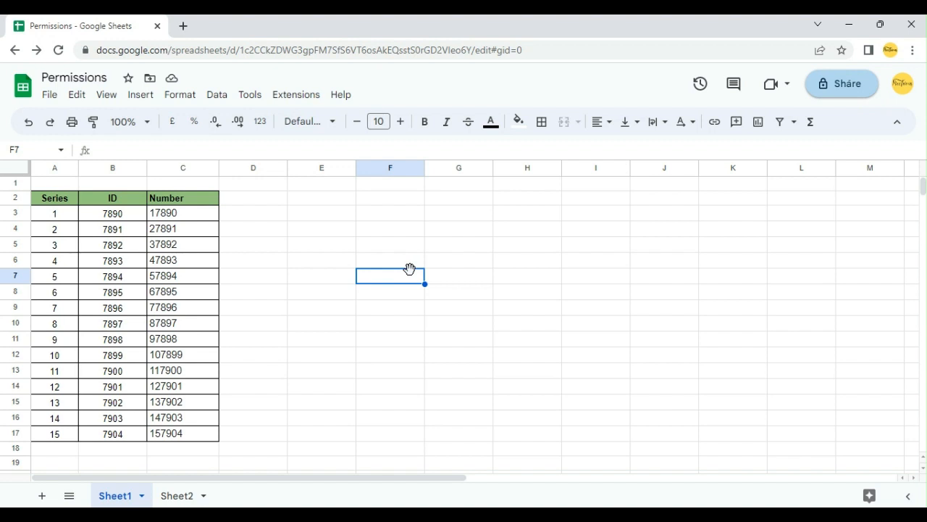
- Share the Permissions spreadsheet with the collaborator's e-mail address as Editor, with notification on, and send the invitation
click(847, 82)
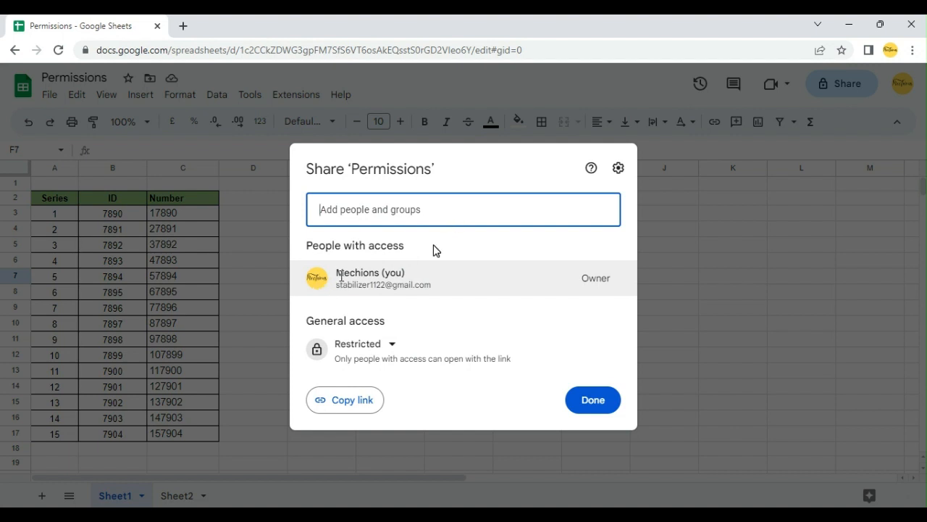
mouse_move(425, 277)
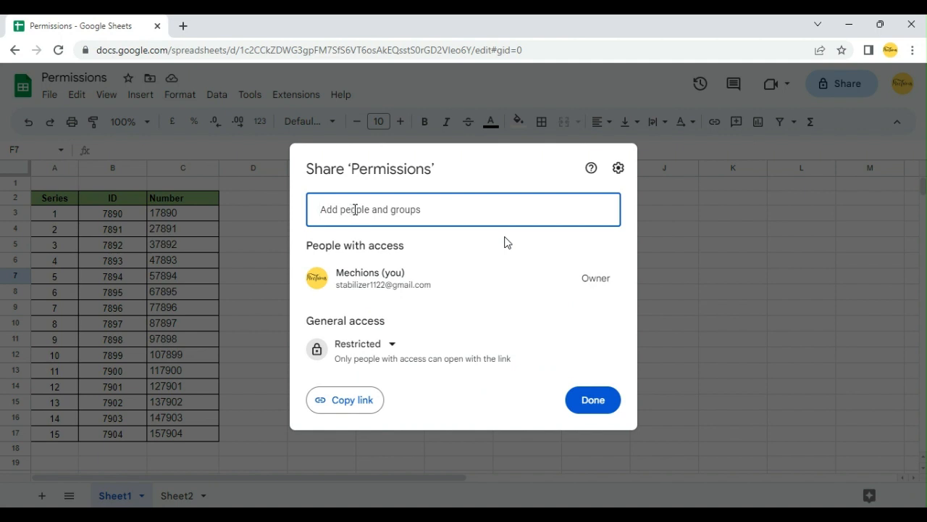
key(ctrl+v)
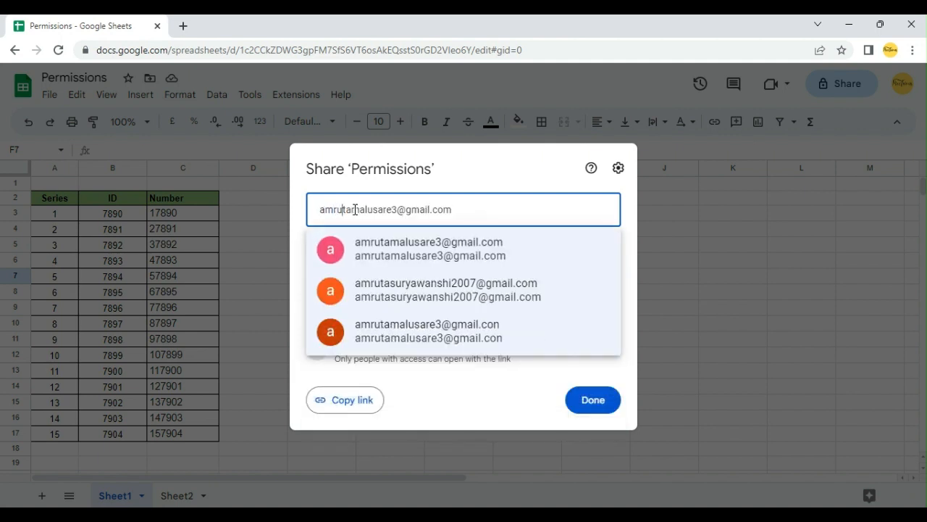
click(392, 250)
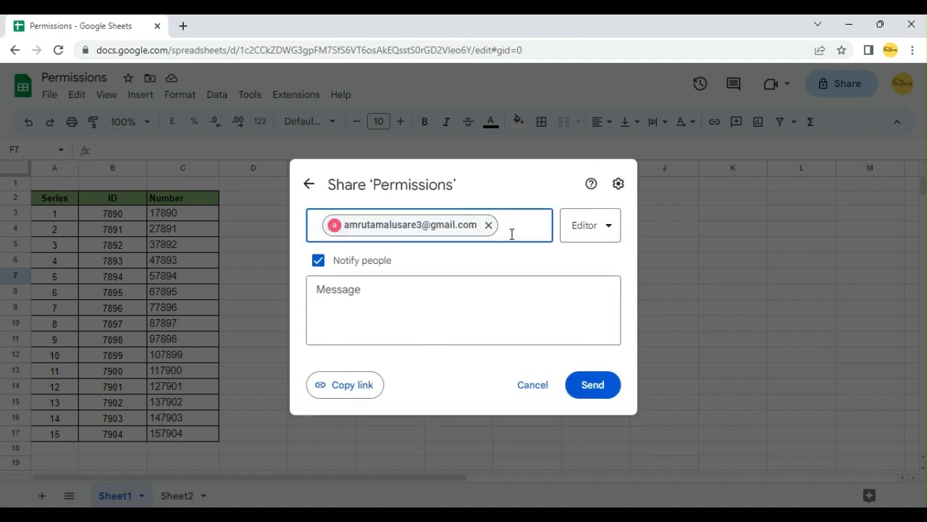
click(572, 240)
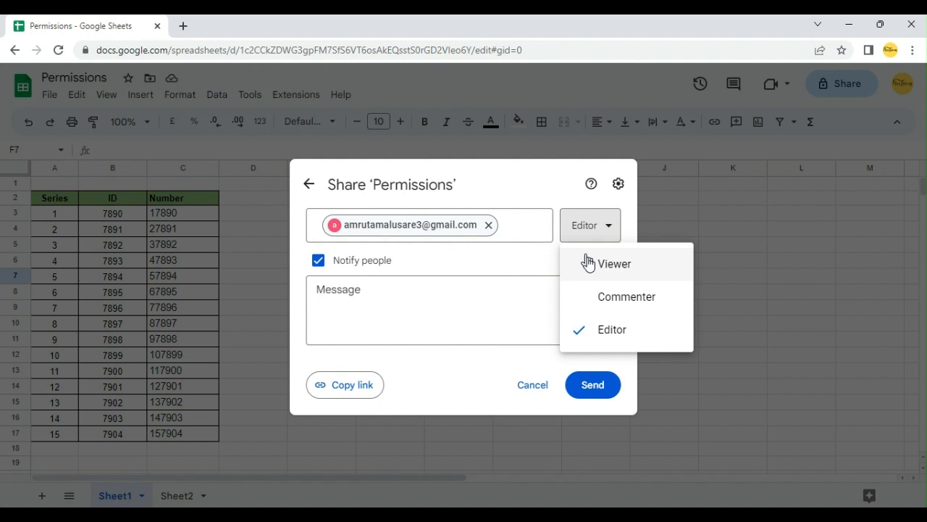
click(610, 329)
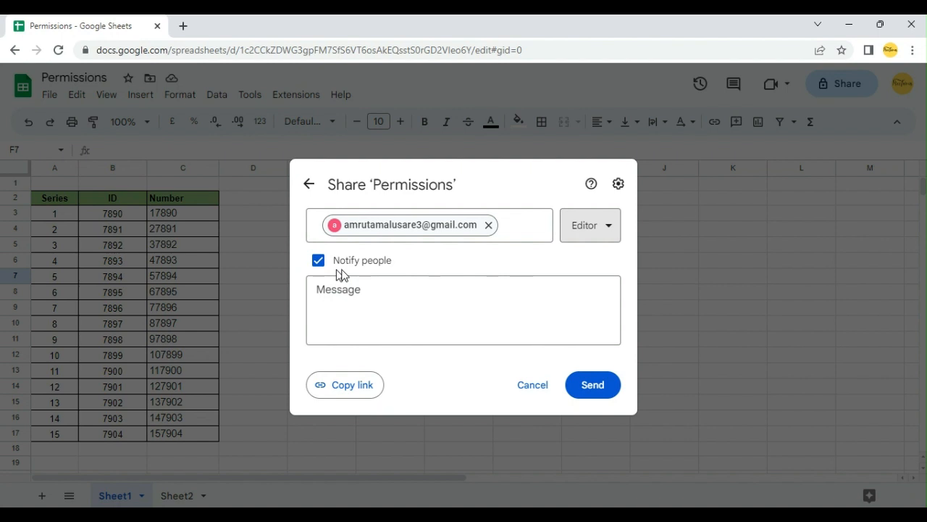
click(599, 386)
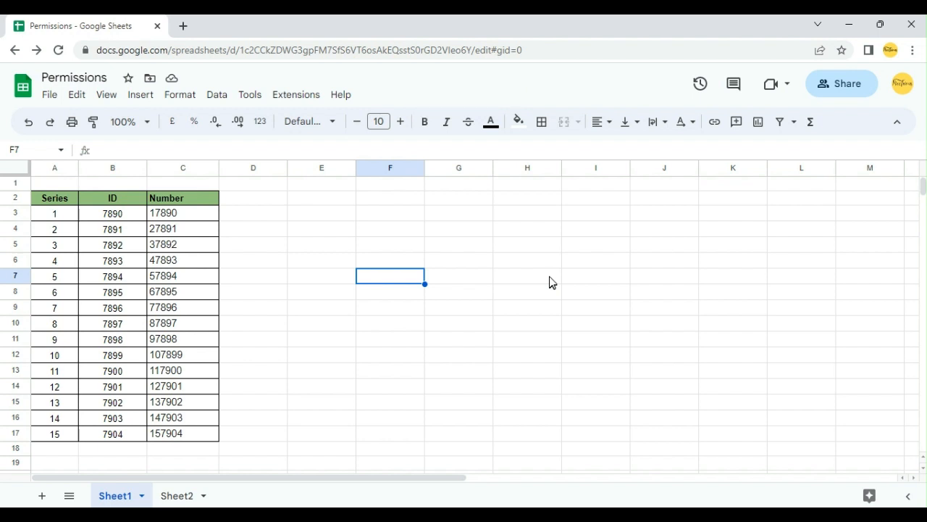
- Protect Sheet1 and set its editing permission to show a warning when it is edited
right_click(117, 499)
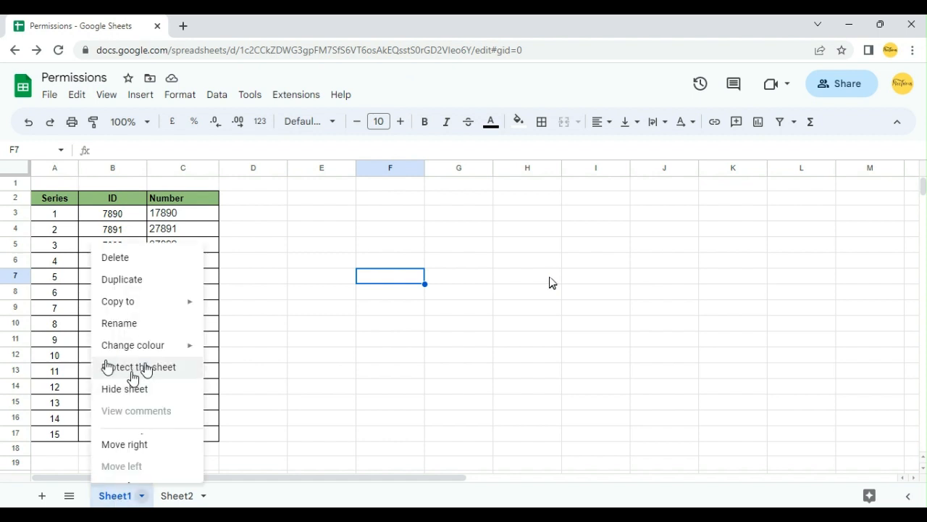
click(135, 370)
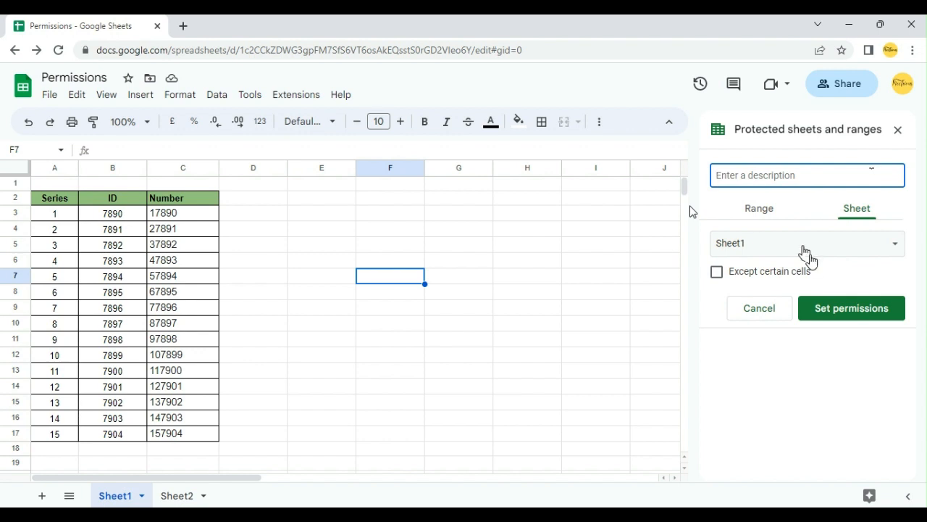
click(782, 247)
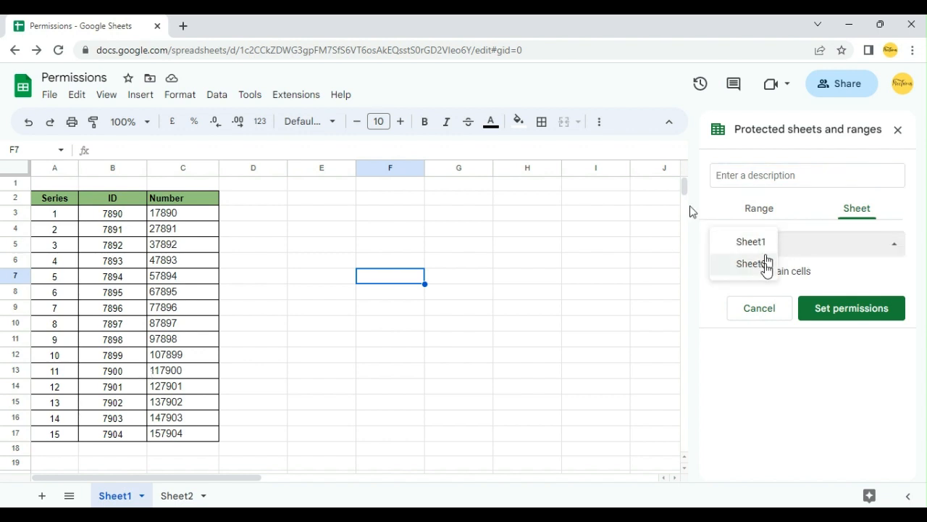
click(788, 261)
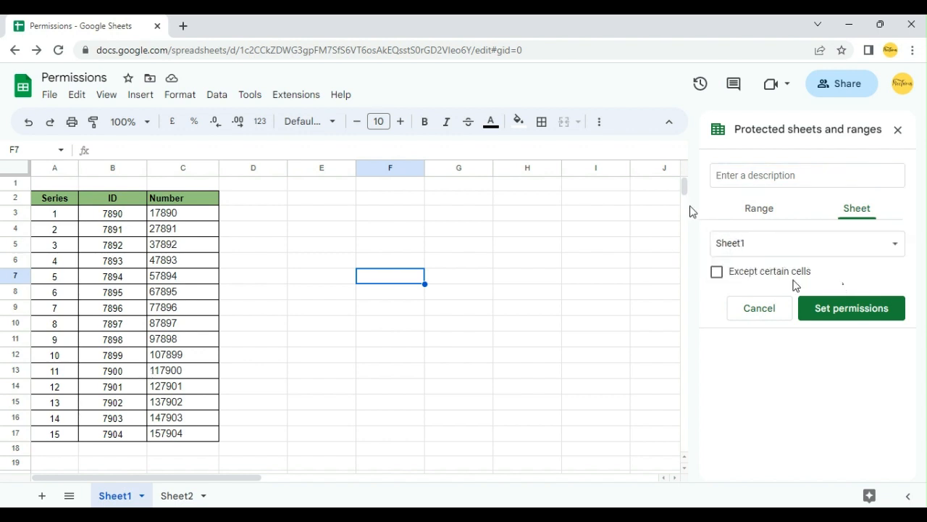
click(863, 309)
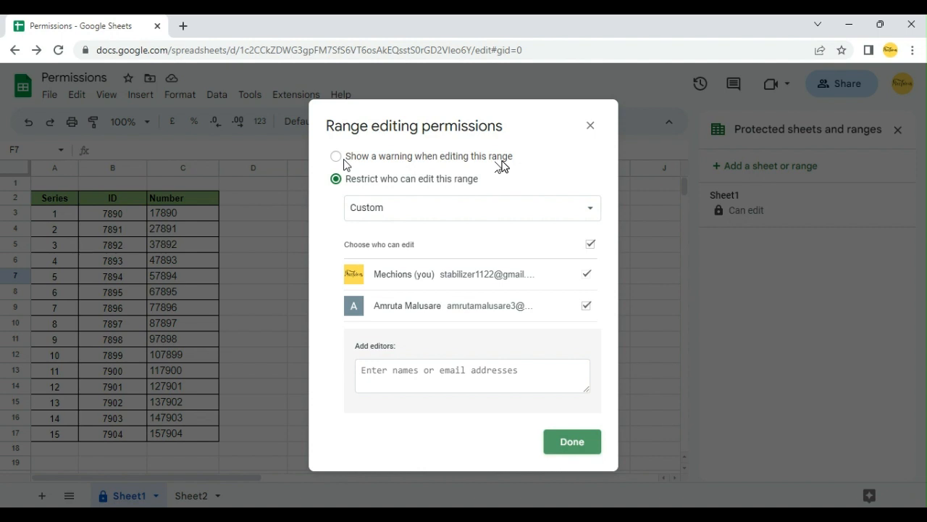
click(439, 160)
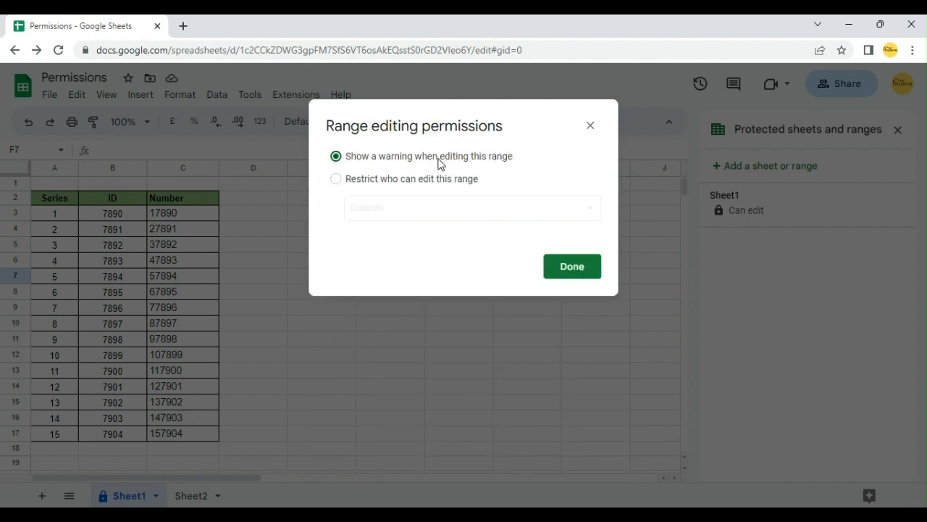
click(566, 268)
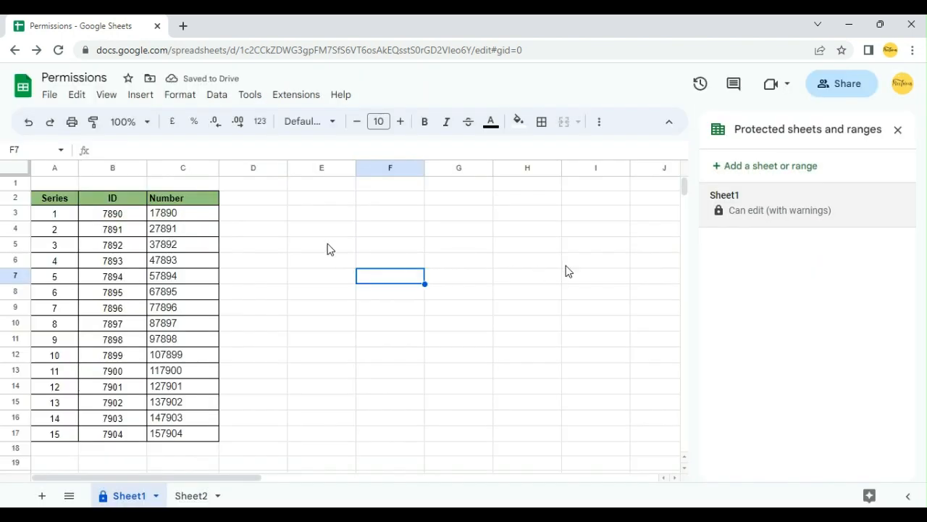
- Enter "Mechions" in cell E5 of the protected sheet and accept the edit warning
click(330, 248)
text(Mechions)
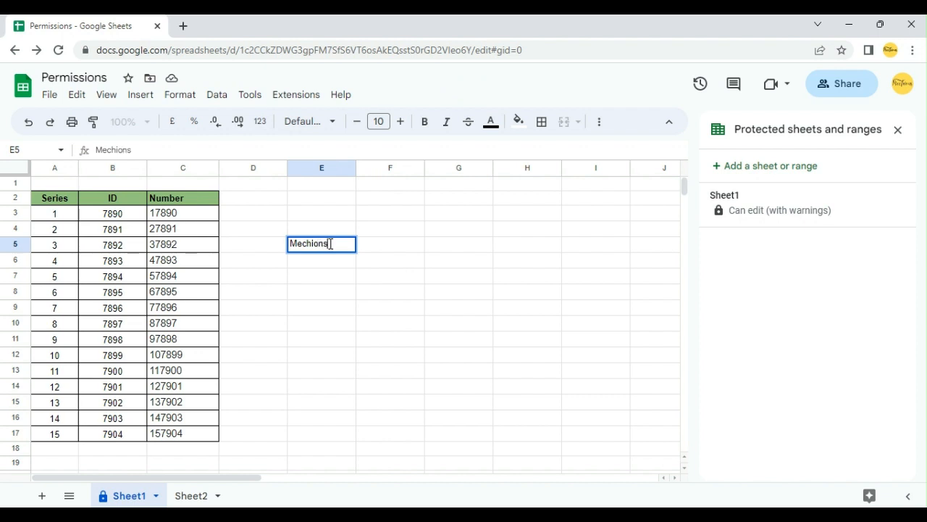
key(Return)
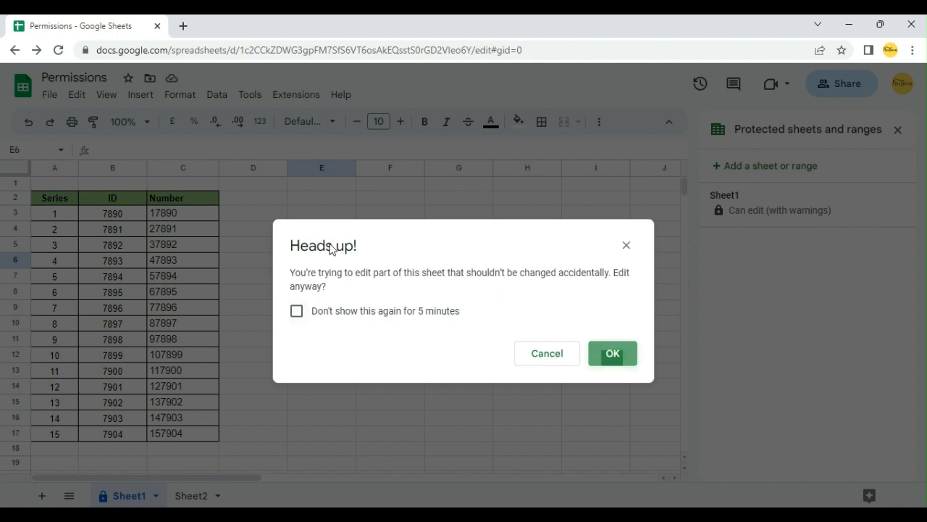
click(612, 353)
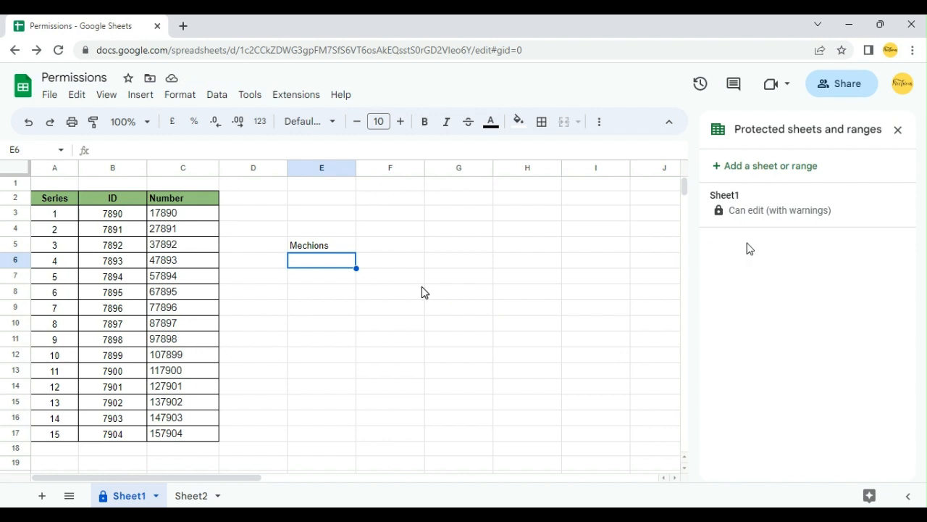
- Change the Sheet1 protection to restrict who can edit, removing the invited collaborator from the allowed editors
click(749, 211)
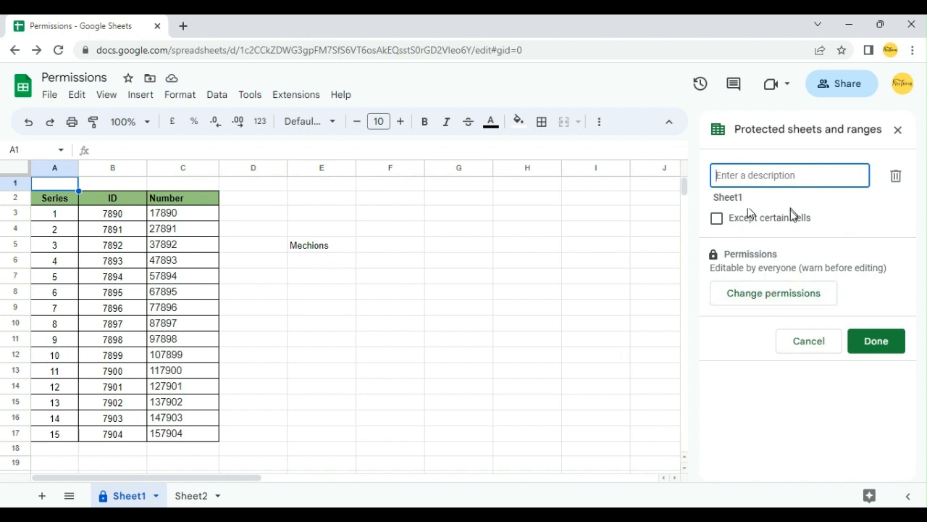
click(784, 299)
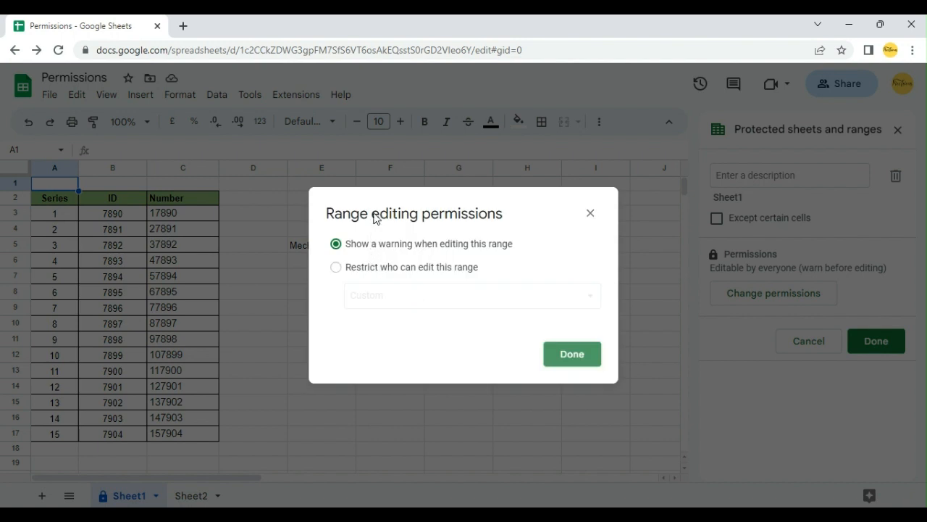
click(378, 267)
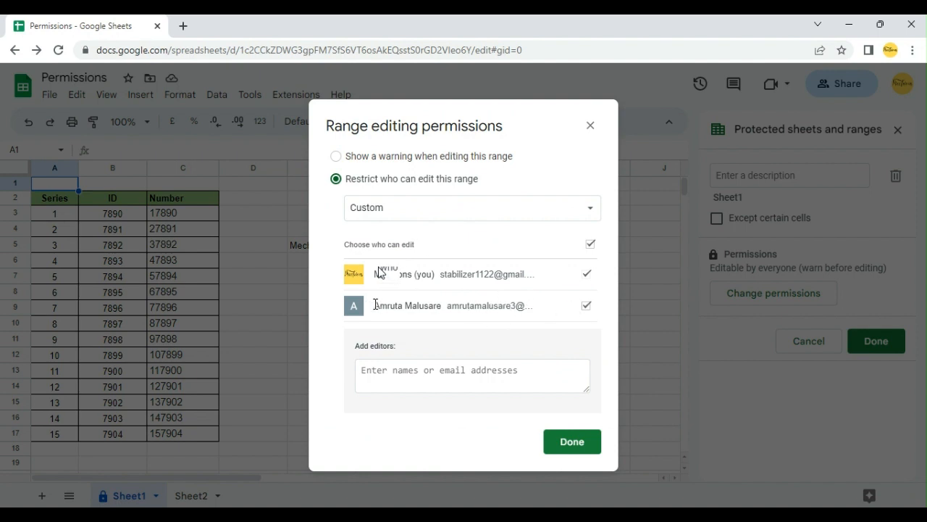
drag(373, 304, 390, 305)
click(586, 305)
click(584, 442)
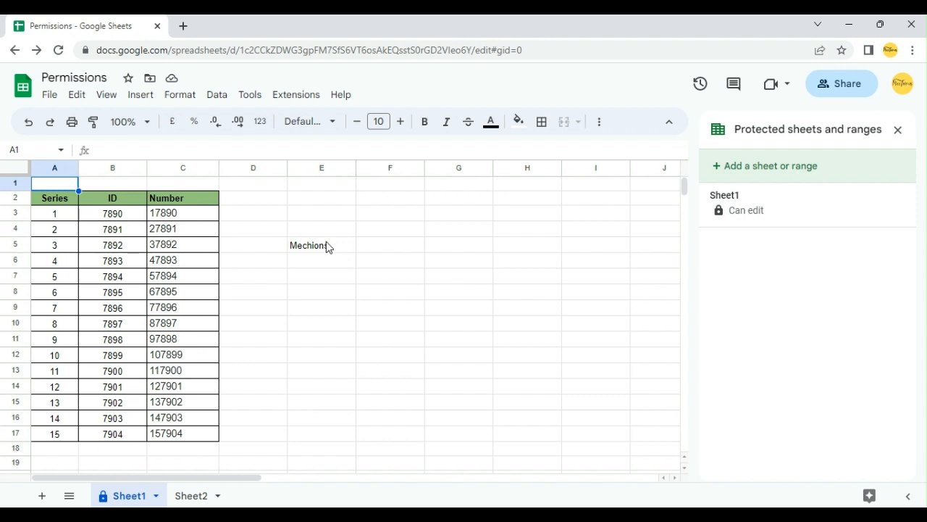
- Add a new protected range and set it to the ID column, Sheet1!B:B
click(181, 170)
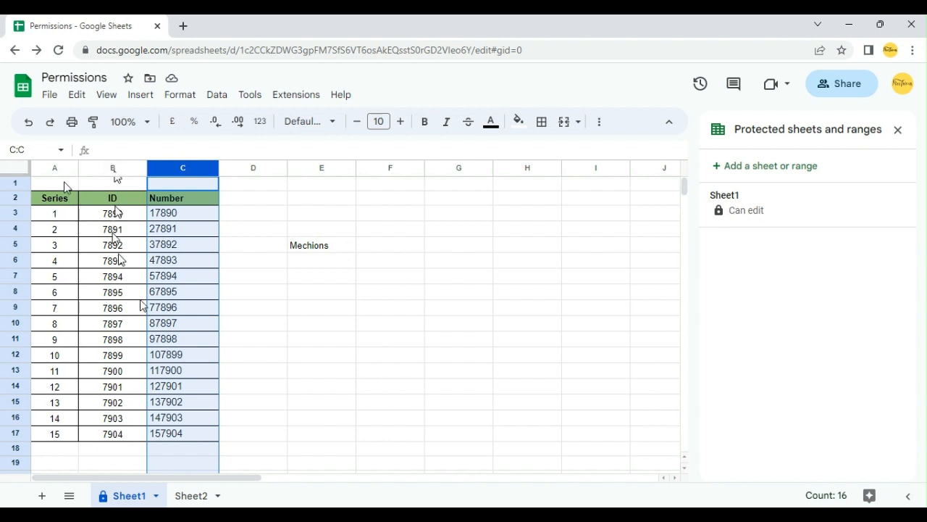
click(739, 177)
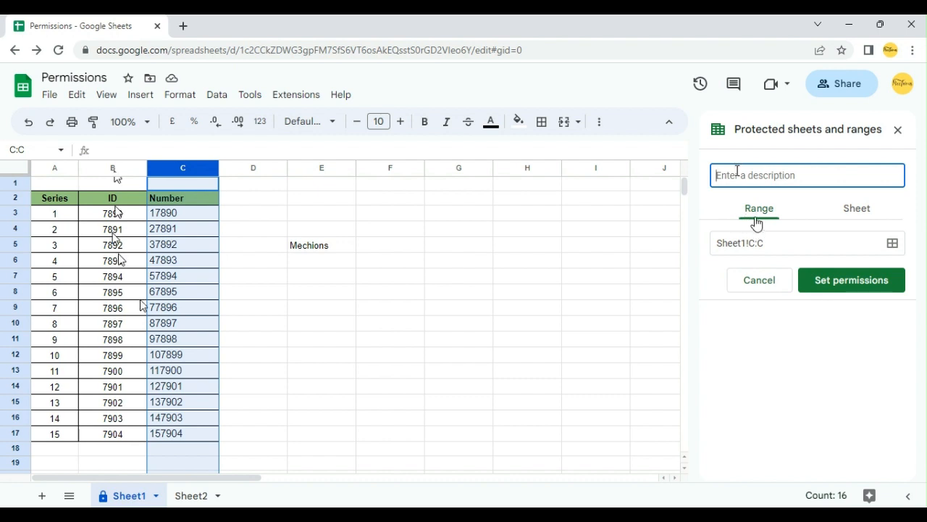
click(773, 242)
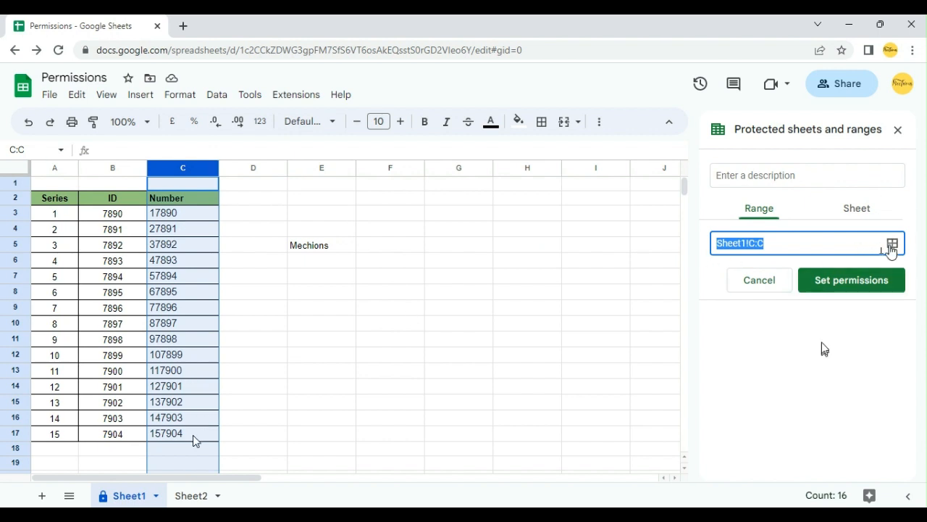
click(893, 243)
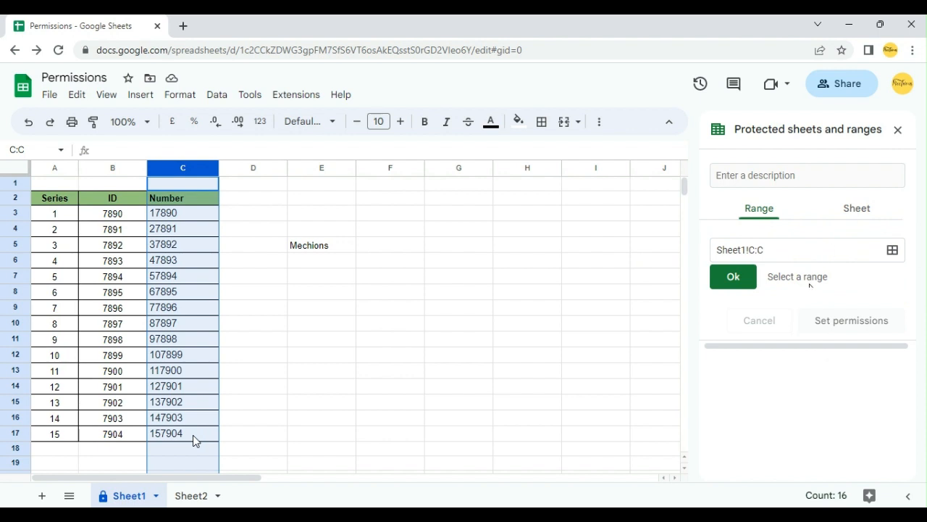
click(777, 253)
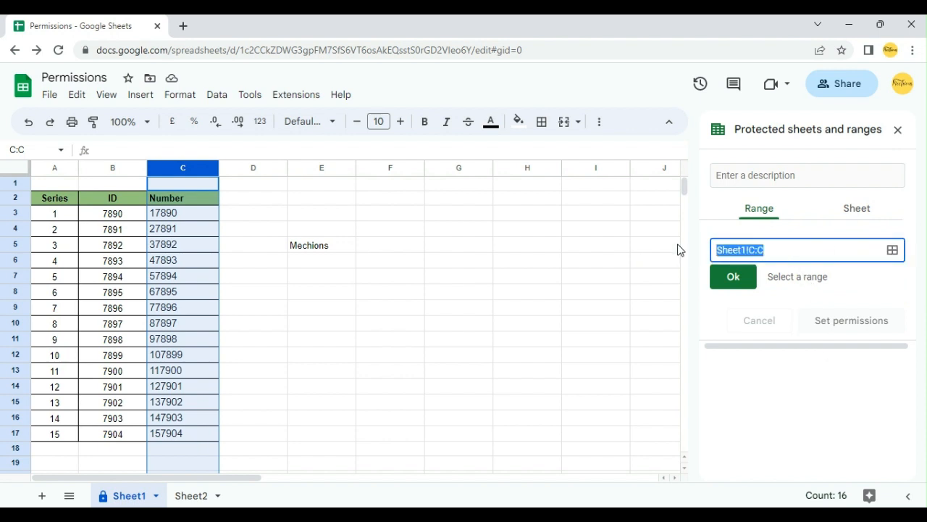
key(BackSpace)
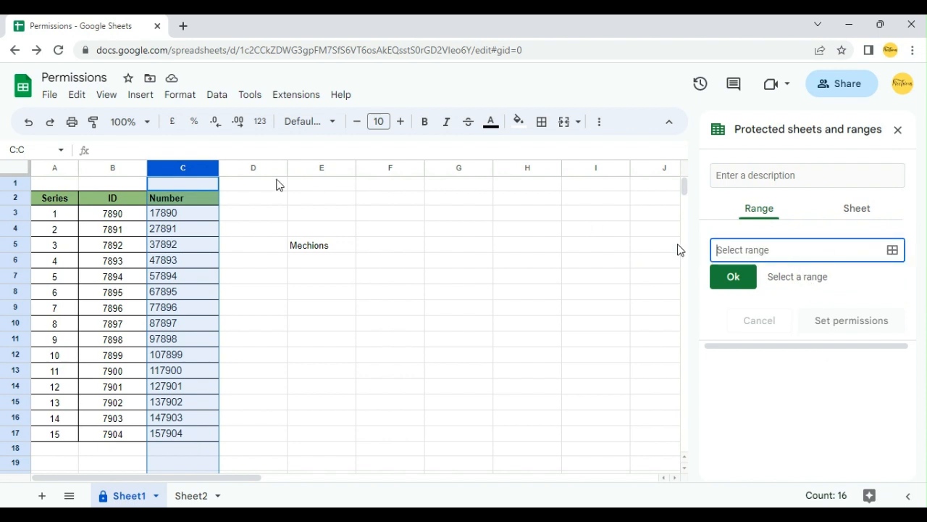
click(113, 167)
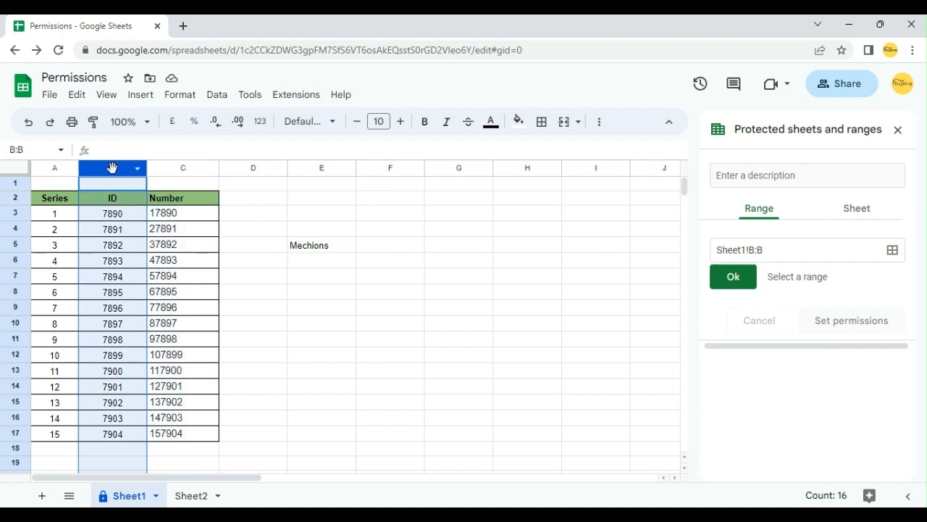
click(734, 278)
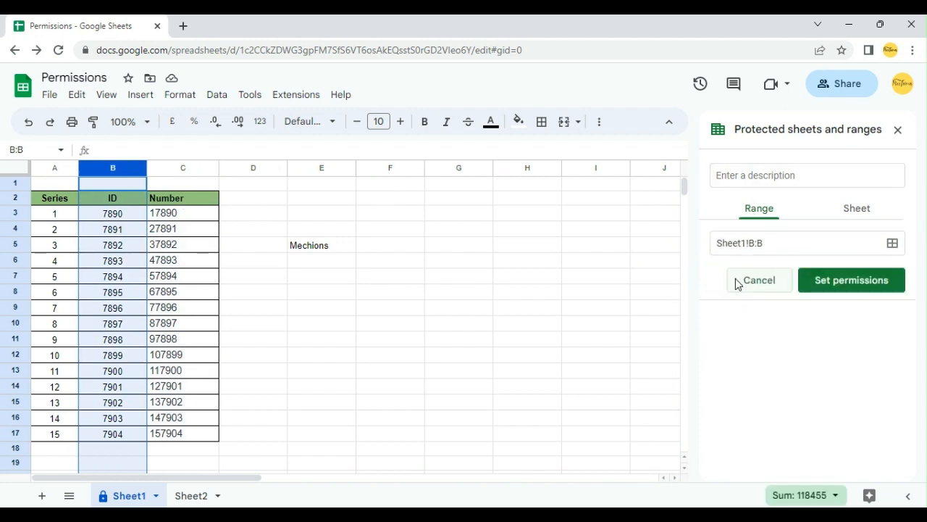
- Restrict editing of the column B range to the owner by unchecking the collaborator, and save the permissions
click(862, 280)
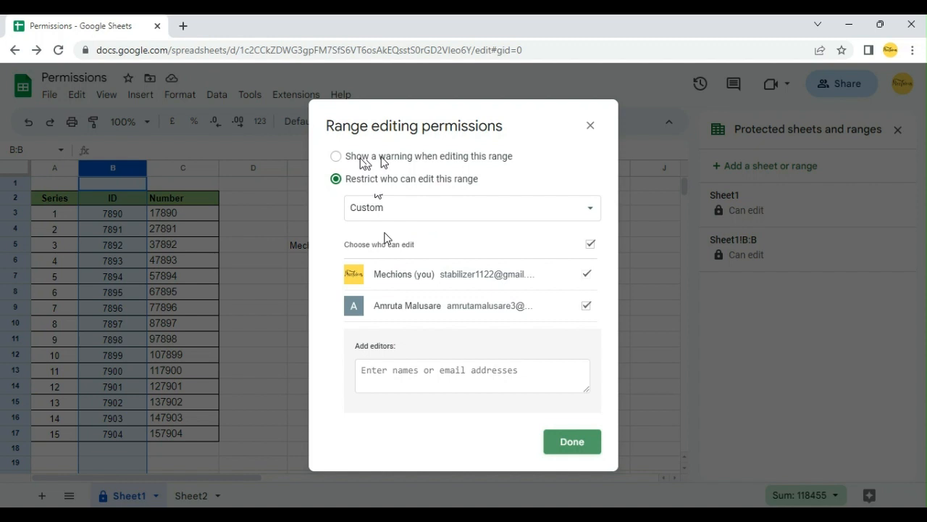
click(586, 307)
click(586, 445)
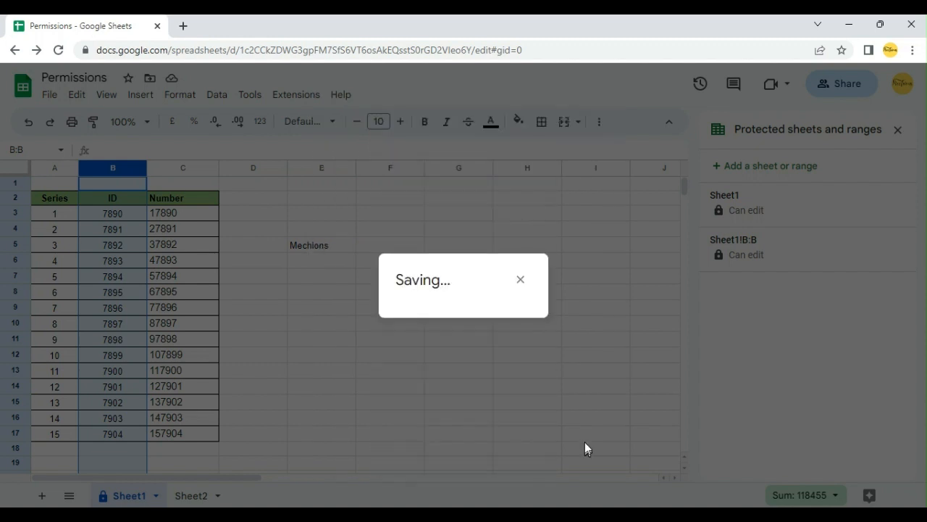
click(520, 279)
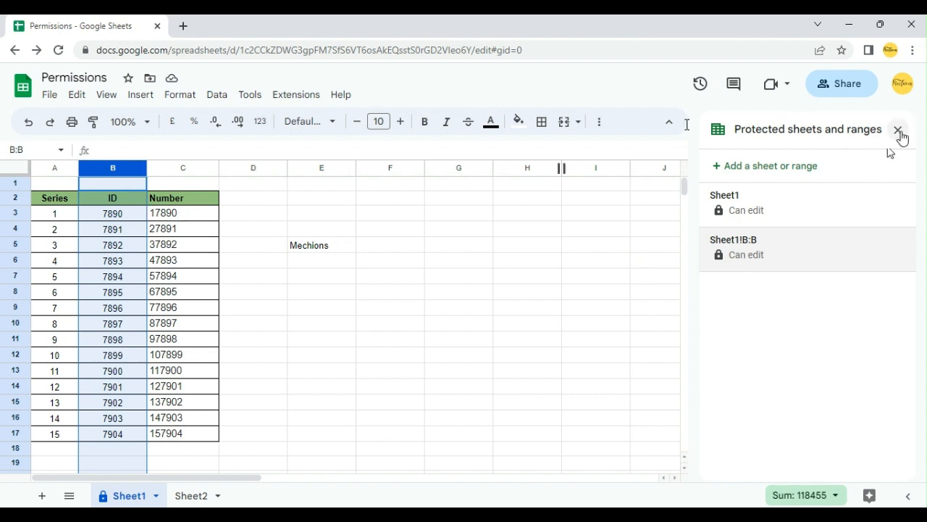
- Protect column D as range Sheet1!D:D from the column's own actions, leaving the default editor permissions
click(253, 168)
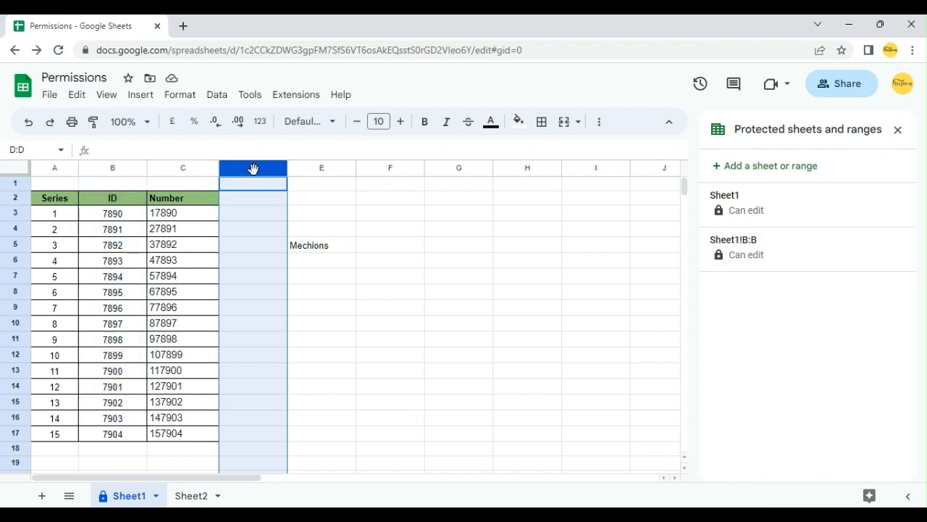
right_click(253, 169)
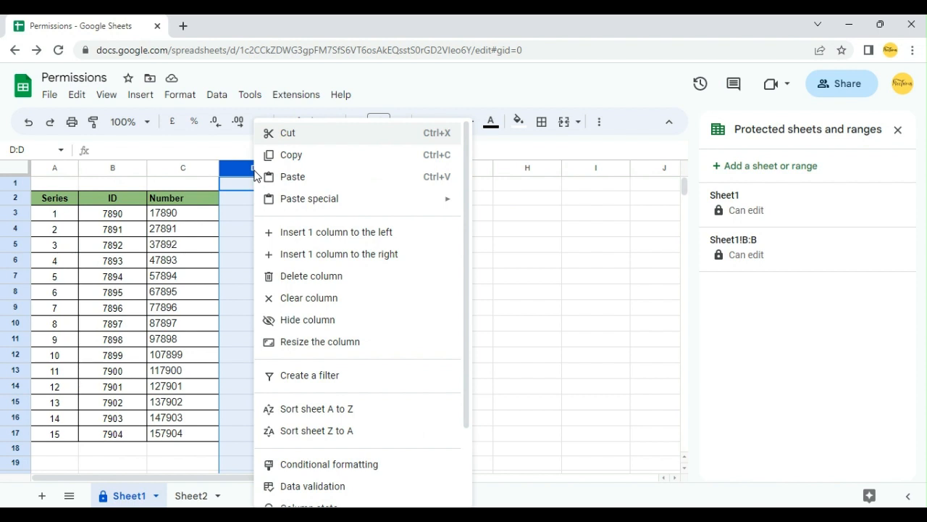
scroll(362, 335, down, 3)
mouse_move(351, 498)
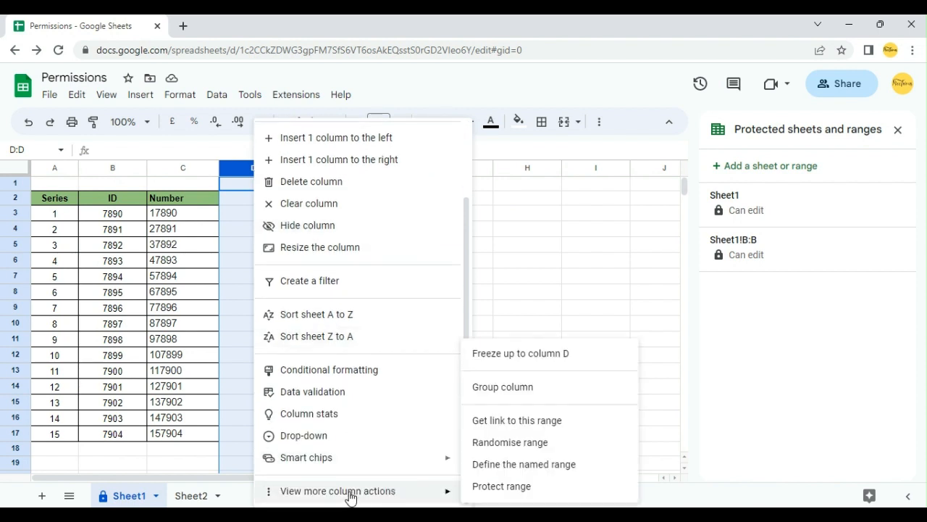
click(502, 487)
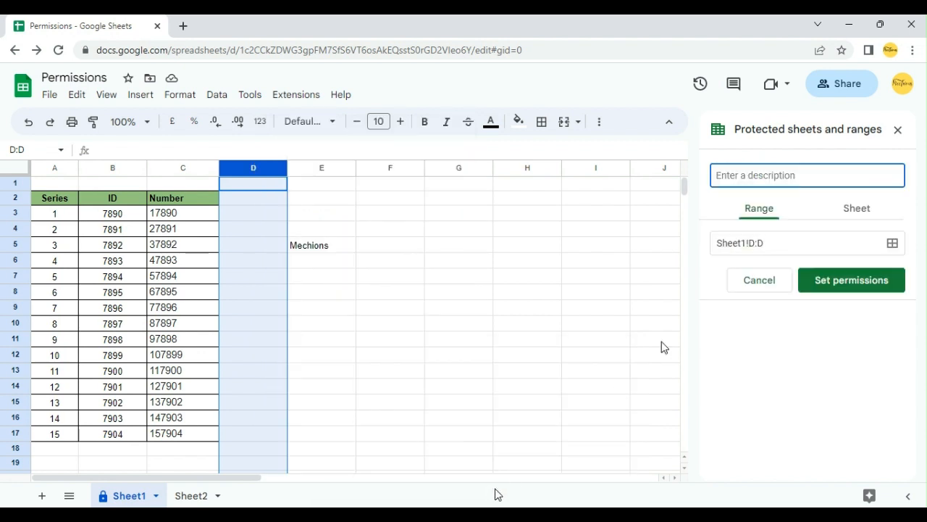
click(819, 284)
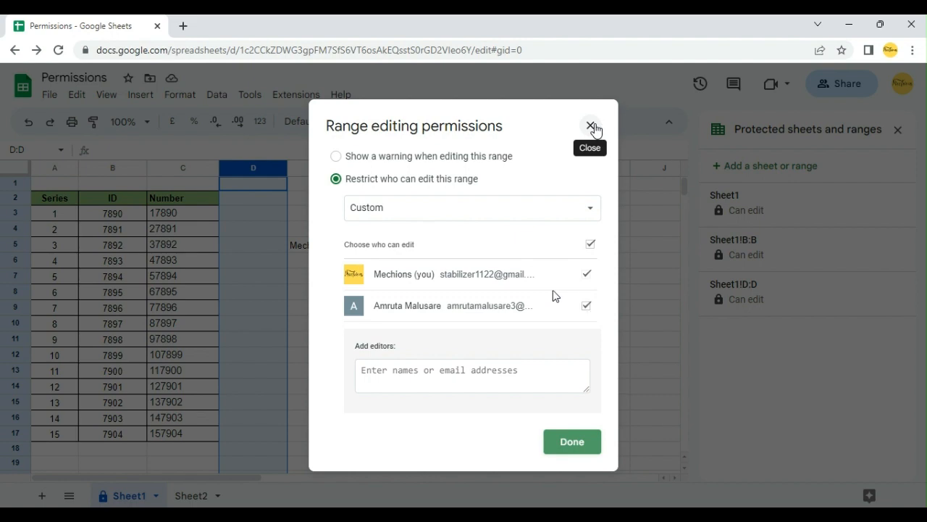
click(593, 127)
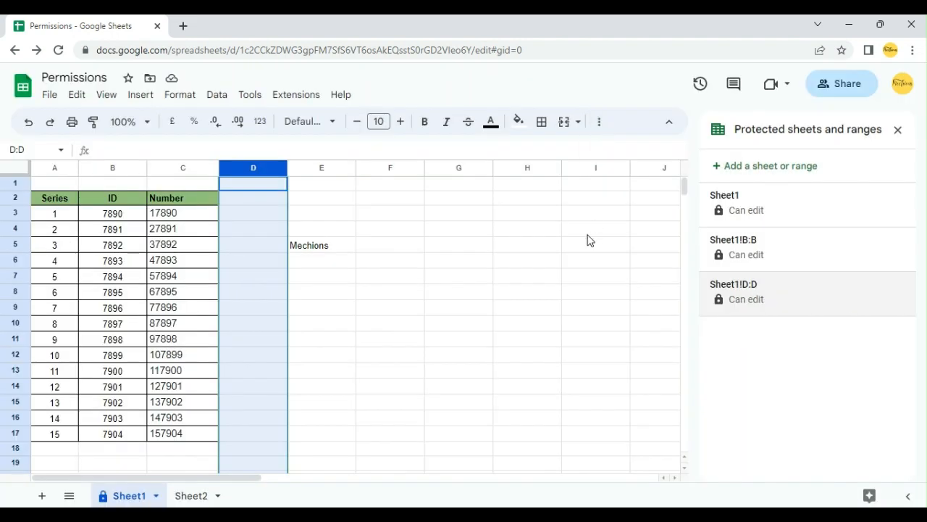